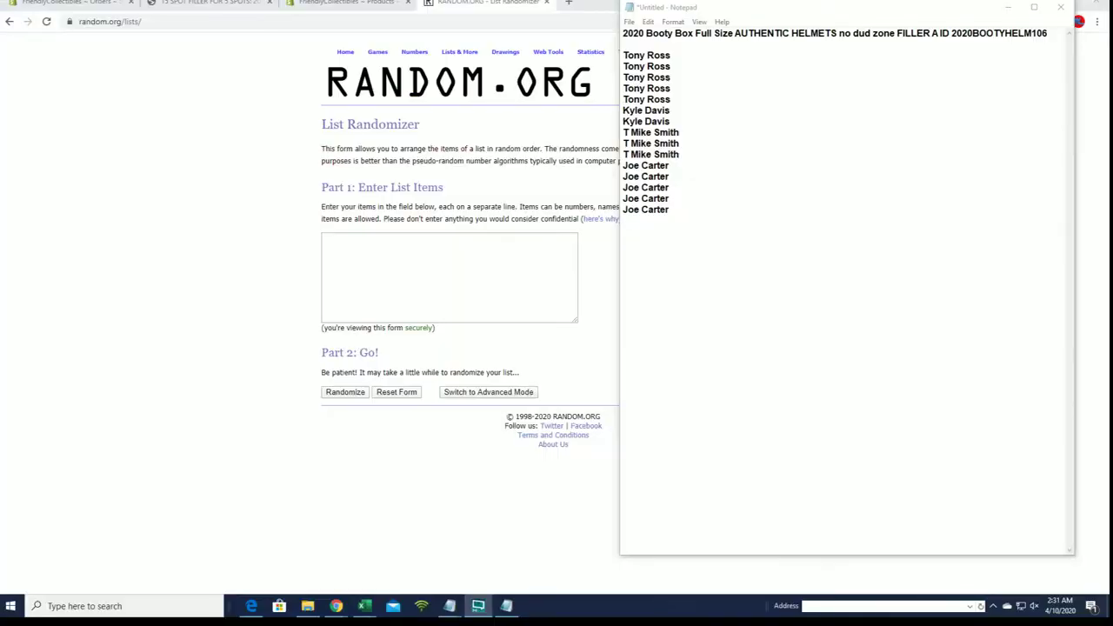
# - Select the fifteen Booty Box helmet names in Notepad and bring up the copy menu
pyautogui.moveTo(697, 219); pyautogui.dragTo(626, 53)
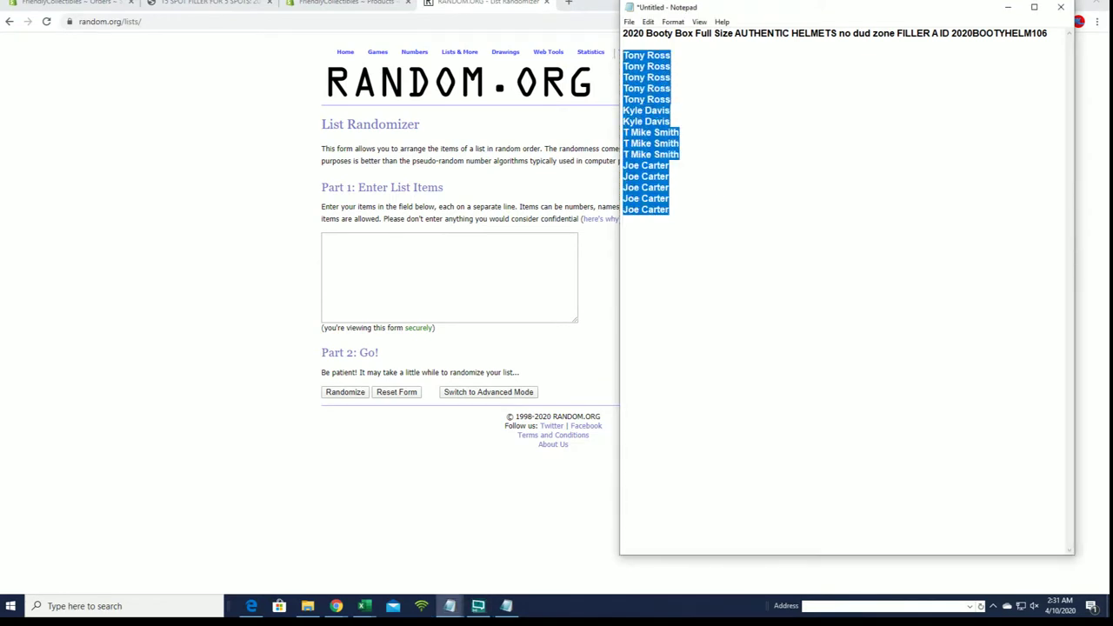
pyautogui.rightClick(646, 81)
# - Copy the helmet names and paste all fifteen into the randomizer's list box
pyautogui.click(700, 117)
pyautogui.rightClick(422, 250)
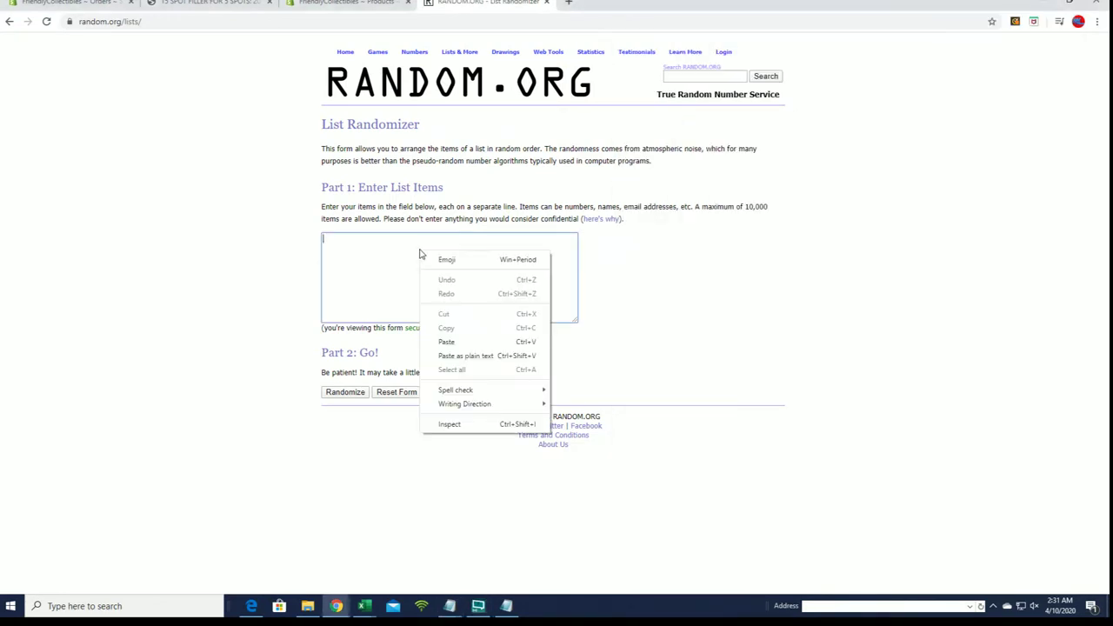
pyautogui.click(484, 337)
# - Randomize the list until it reads 7 times, then select the top five names
pyautogui.click(358, 393)
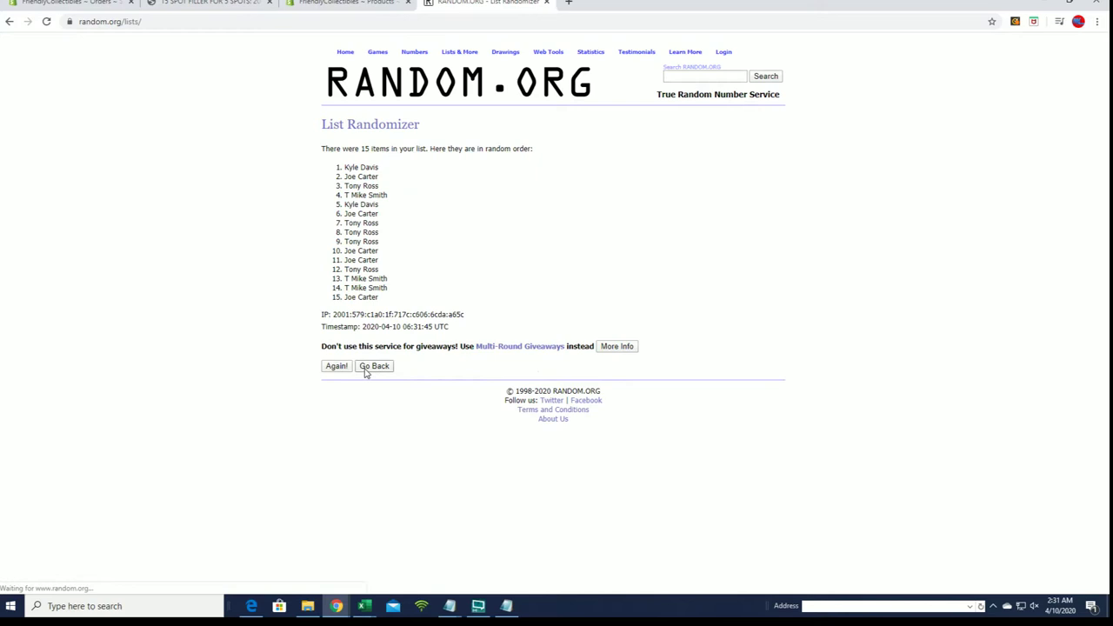
pyautogui.click(337, 367)
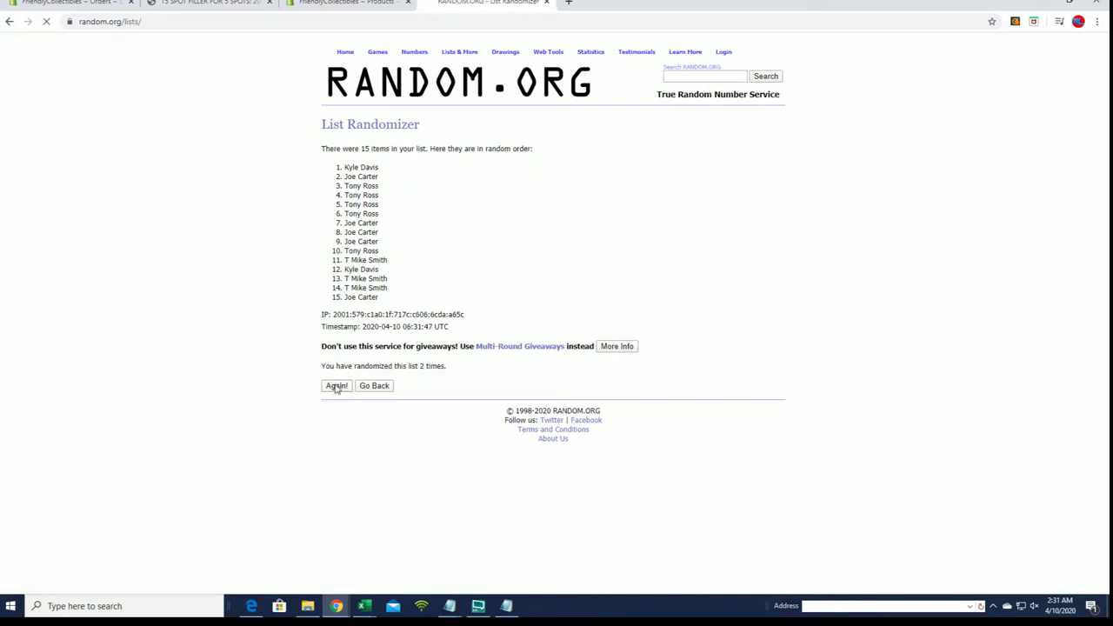
pyautogui.click(336, 385)
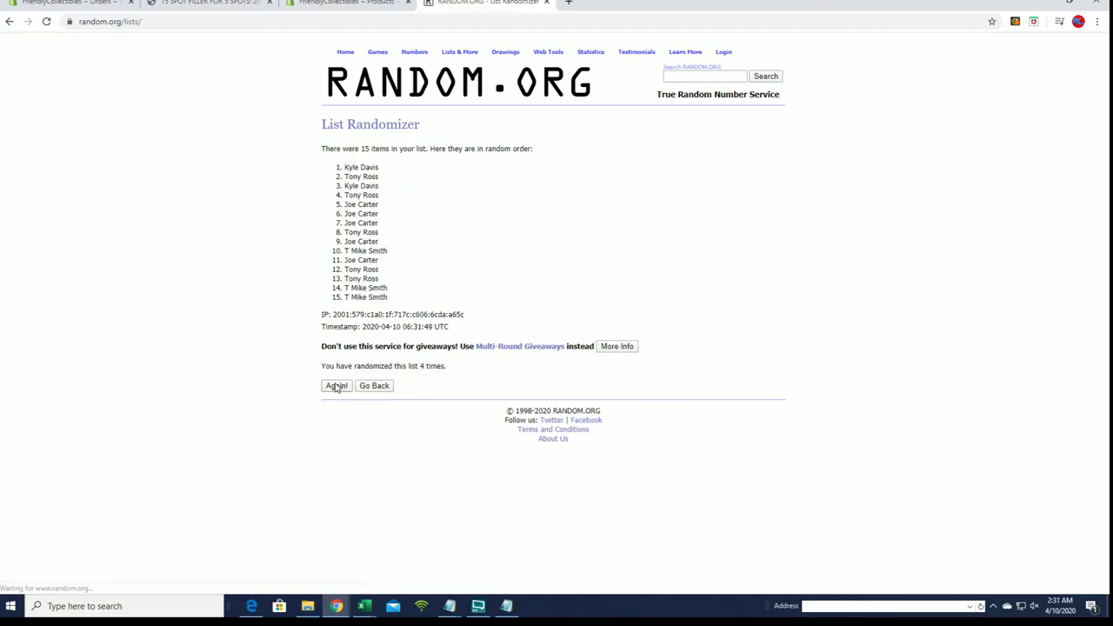
pyautogui.click(336, 386)
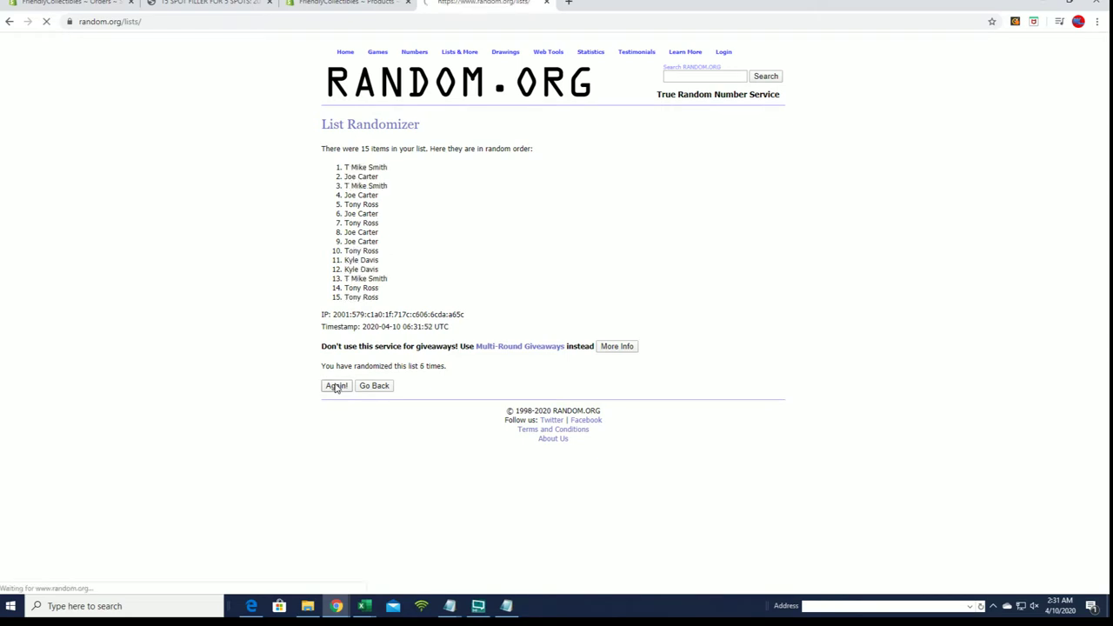
pyautogui.click(336, 386)
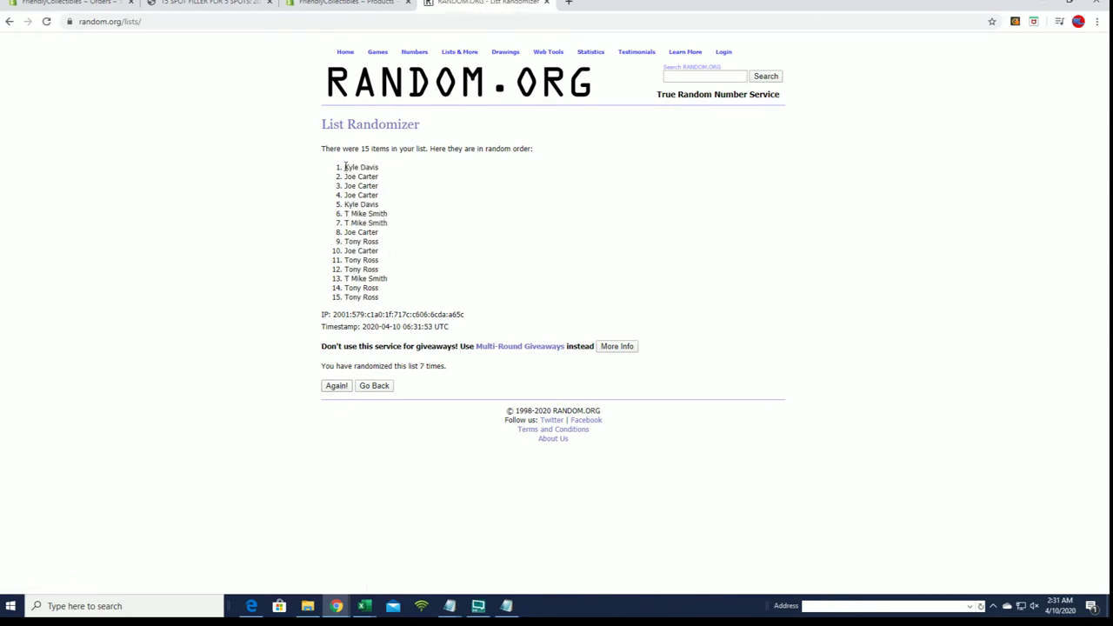
pyautogui.moveTo(345, 166)
pyautogui.mouseDown()
pyautogui.moveTo(387, 176)
pyautogui.moveTo(396, 211)
pyautogui.mouseUp()
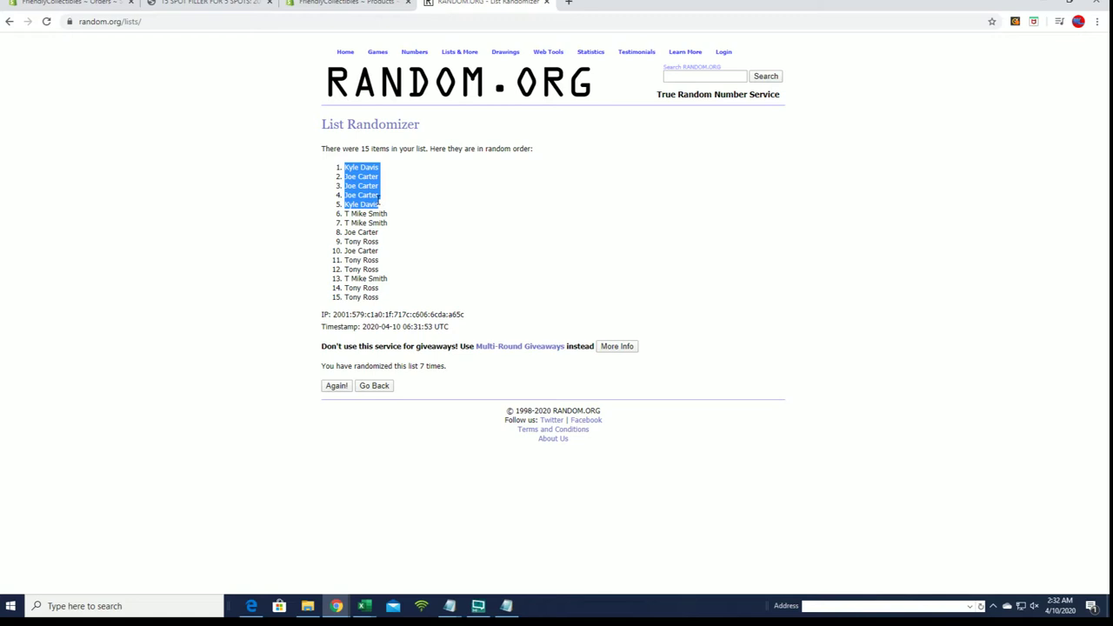
# - Paste the five shuffled names into Notepad below the Joe Carter lines
pyautogui.rightClick(375, 189)
pyautogui.click(391, 200)
pyautogui.hotkey('alt', 'Tab')
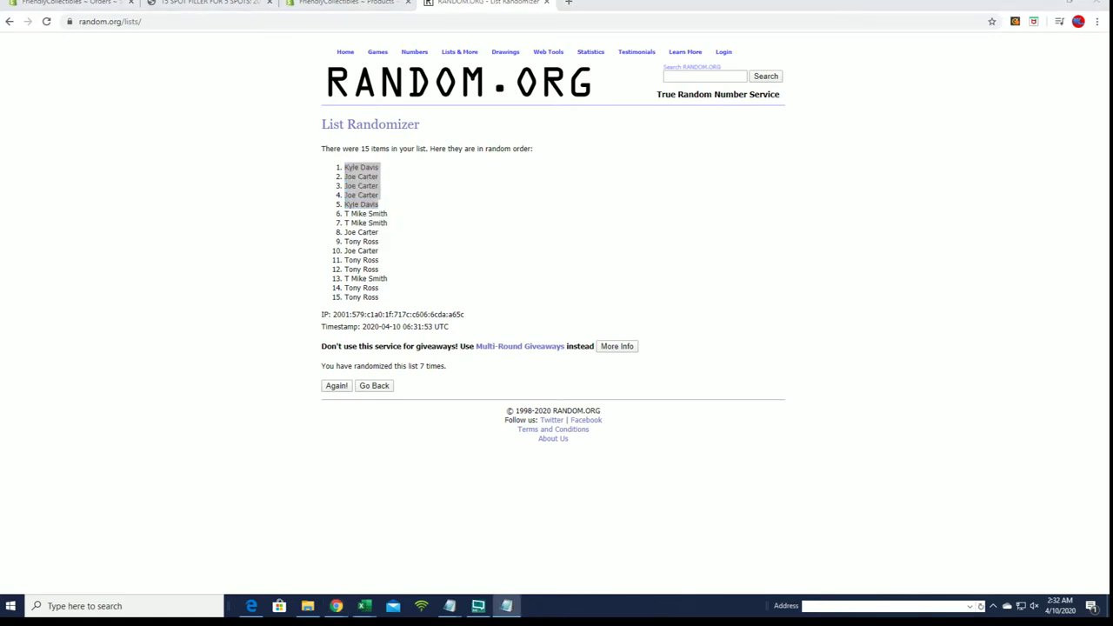
pyautogui.moveTo(551, 107); pyautogui.dragTo(815, 32)
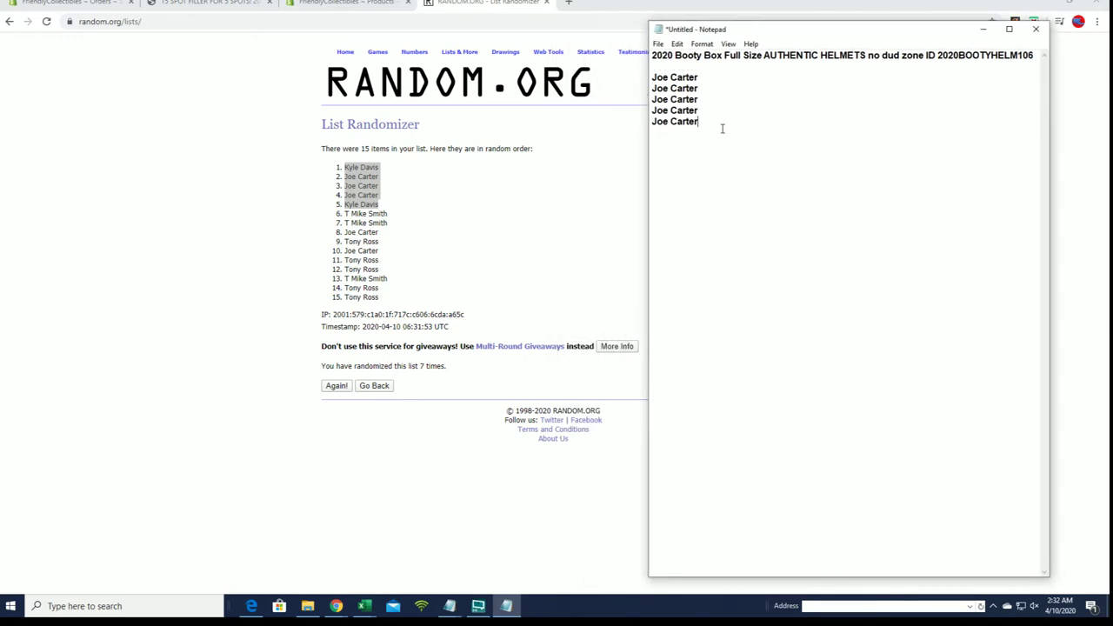
pyautogui.hotkey('ctrl', 'v')
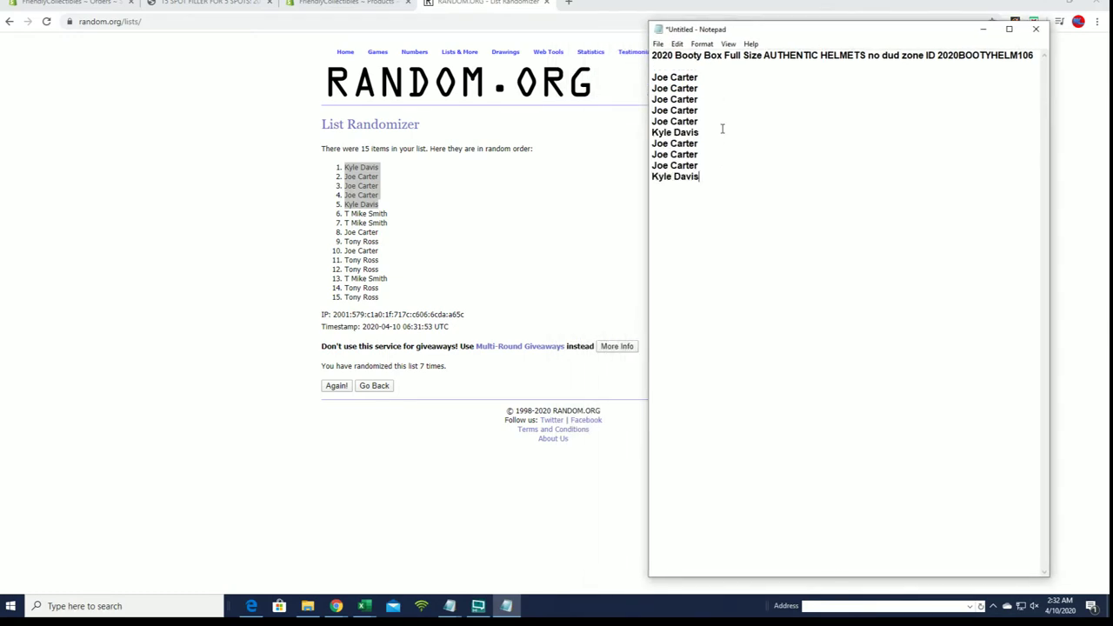
# - Relabel the heading as 'zone A & B' and widen Notepad so it fits one line
pyautogui.click(923, 55)
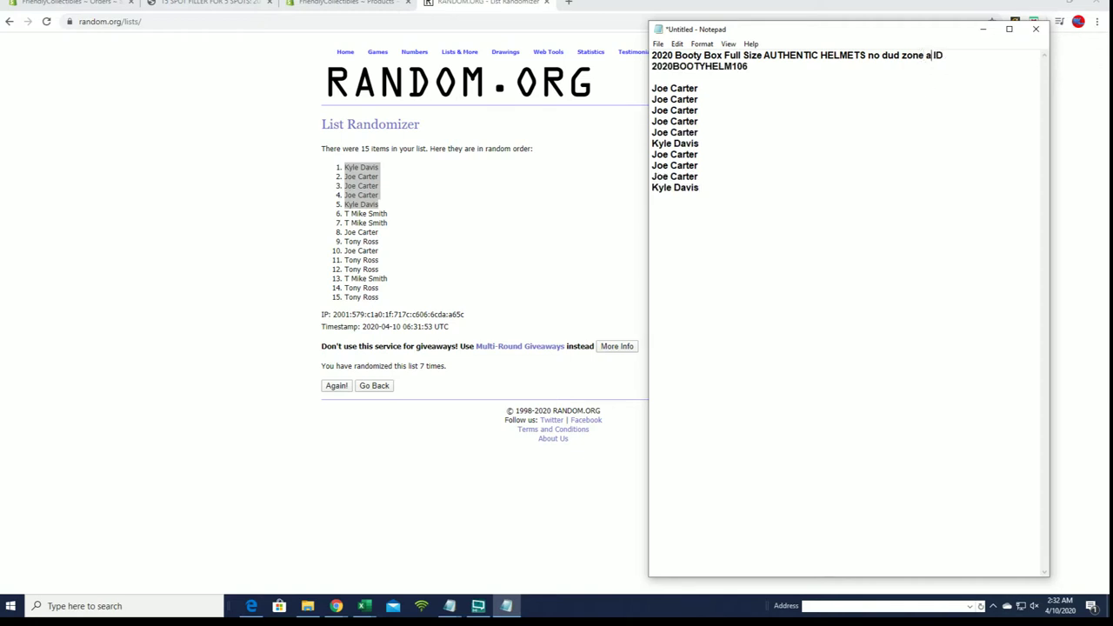
pyautogui.write('A ')
pyautogui.write('& B')
pyautogui.moveTo(648, 94); pyautogui.dragTo(616, 87)
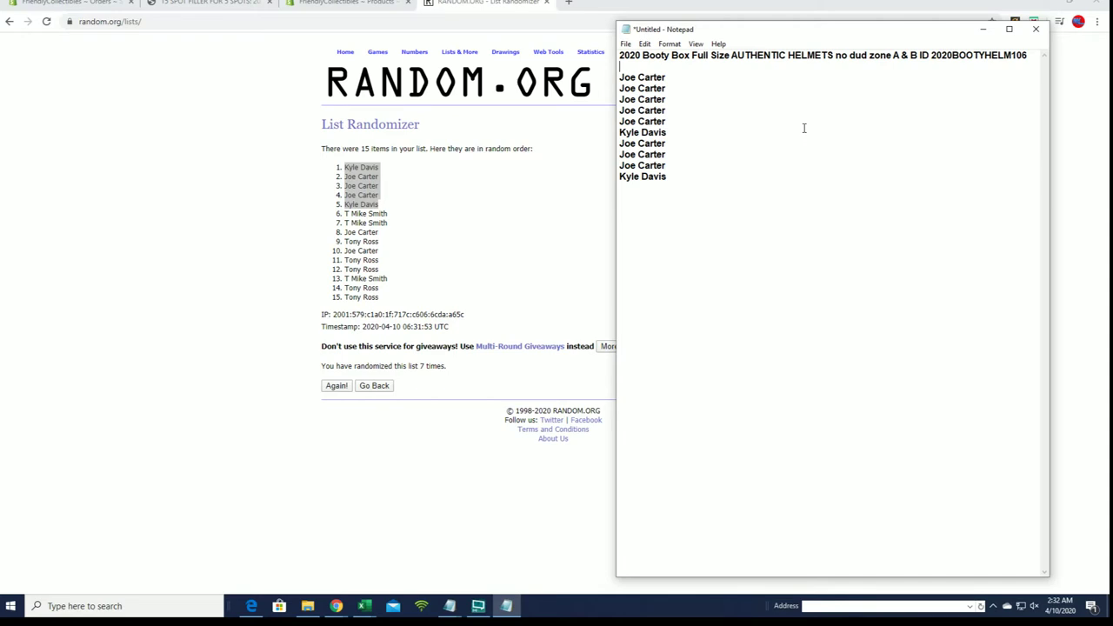
# - Move Notepad aside, load an empty List Randomizer form, and show the Topps Finest list
pyautogui.click(983, 29)
pyautogui.moveTo(459, 51)
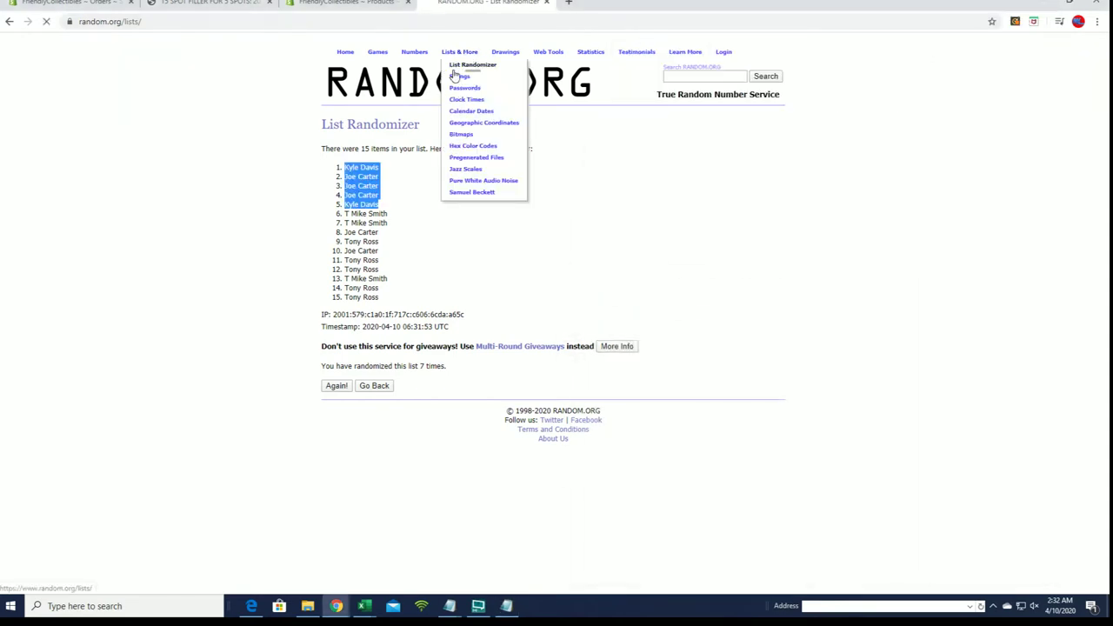
pyautogui.click(470, 65)
pyautogui.click(506, 606)
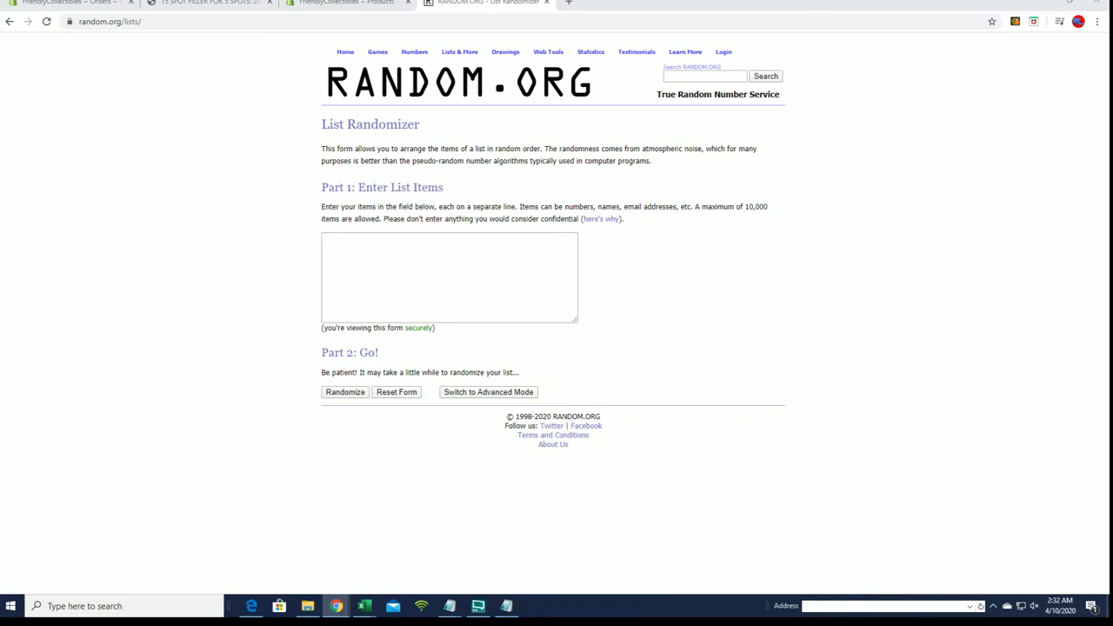
pyautogui.hotkey('alt', 'Tab')
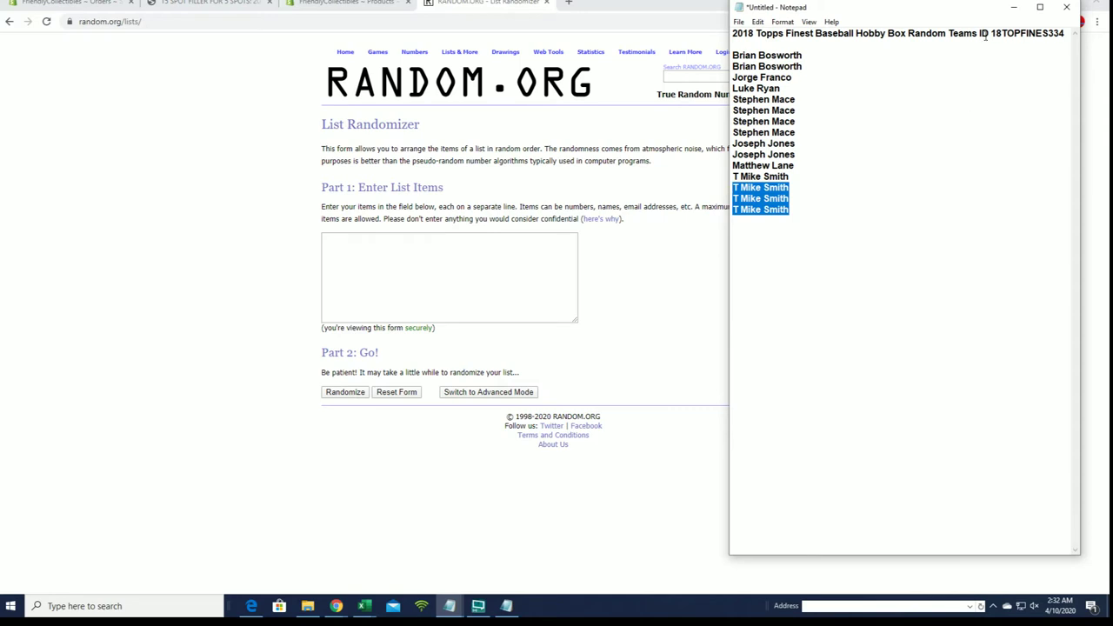
pyautogui.click(1013, 7)
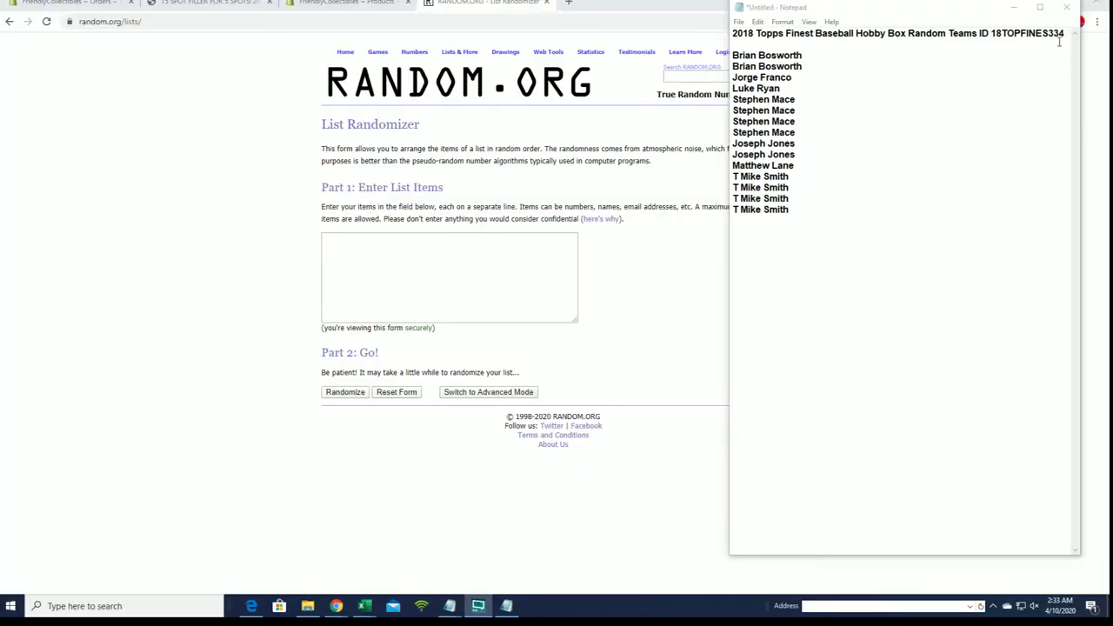
# - Add 'FILLER A' to the Topps Finest title line in Notepad
pyautogui.moveTo(845, 213); pyautogui.dragTo(733, 54)
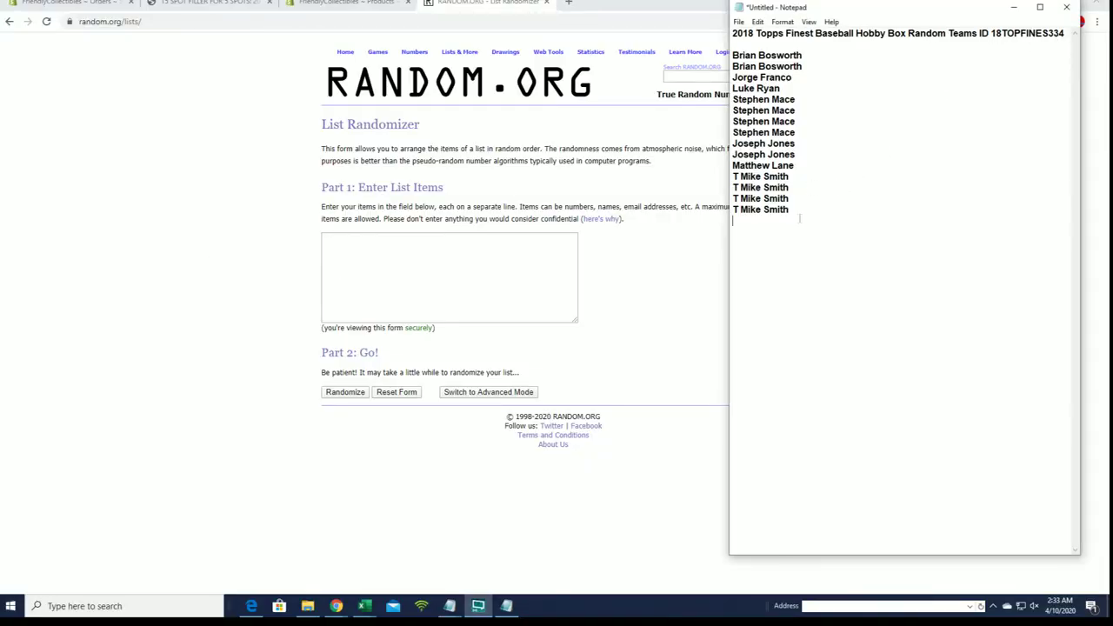
pyautogui.rightClick(787, 78)
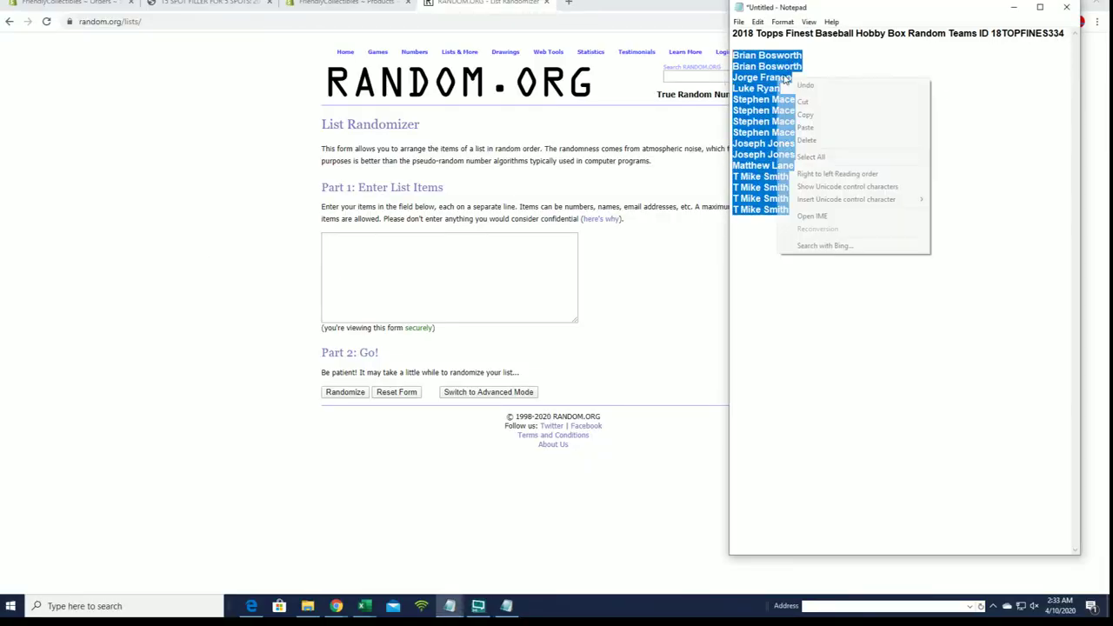
pyautogui.click(833, 115)
pyautogui.click(967, 39)
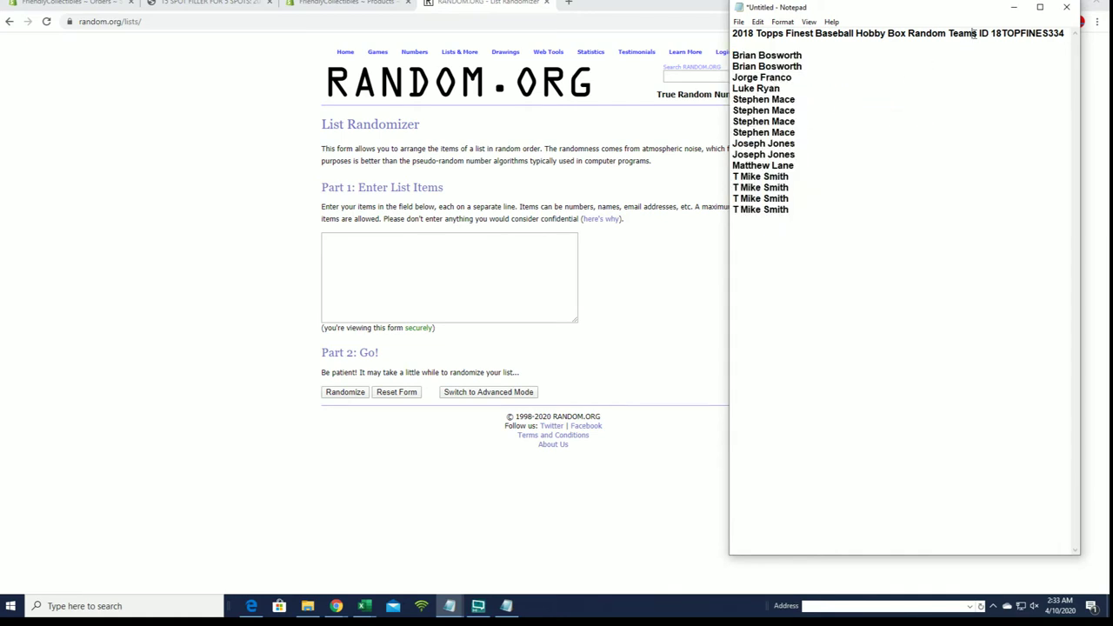
pyautogui.moveTo(967, 20); pyautogui.dragTo(891, 22)
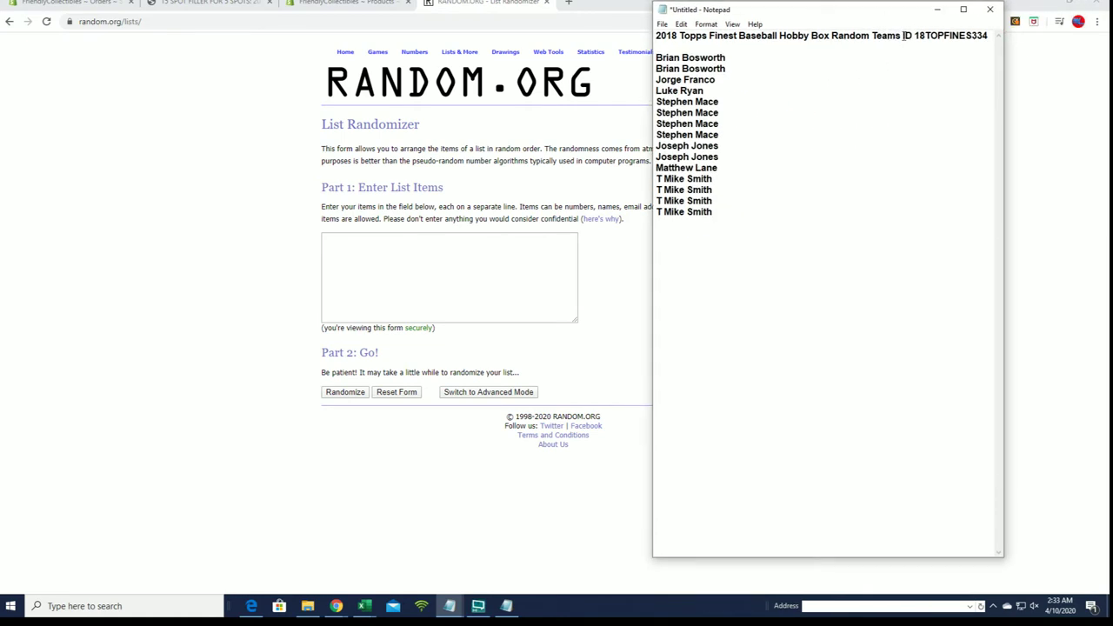
pyautogui.write('F')
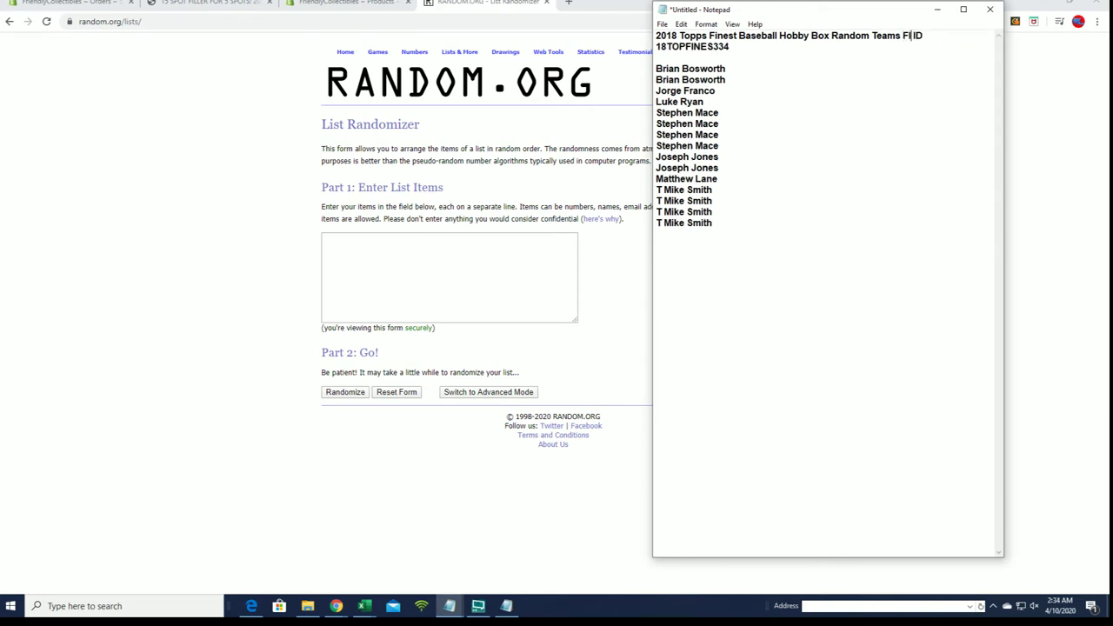
pyautogui.write('ILLER A')
# - Copy the fifteen Topps names and bring up paste options in the randomizer's list box
pyautogui.moveTo(735, 226); pyautogui.dragTo(656, 69)
pyautogui.rightClick(700, 81)
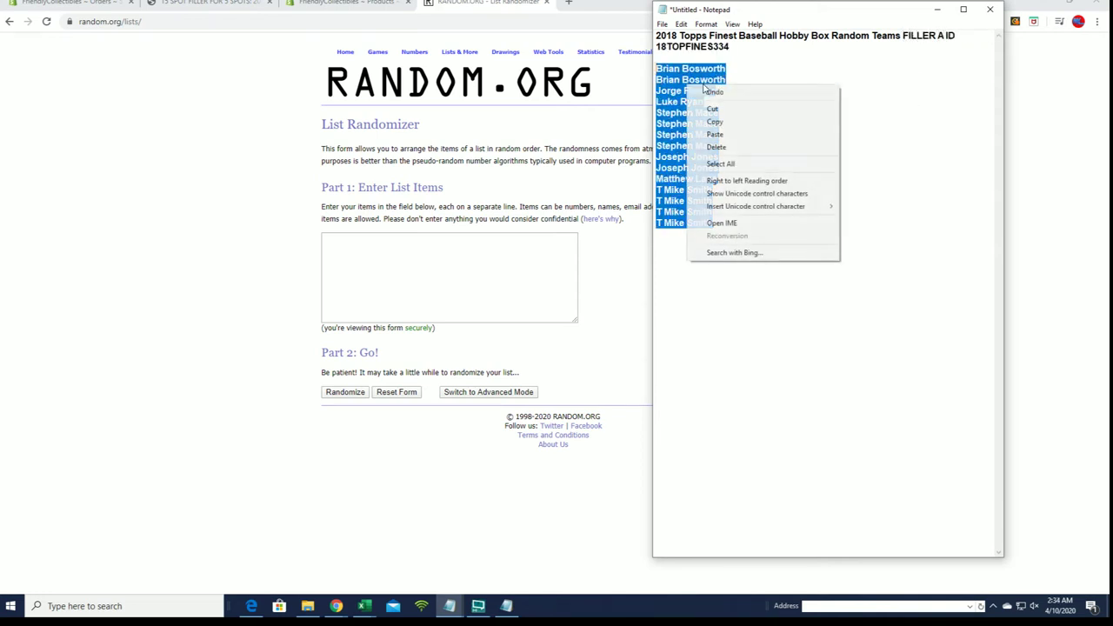
pyautogui.click(731, 121)
pyautogui.click(390, 246)
pyautogui.rightClick(390, 245)
# - Paste the Topps names, shuffle them to 7 randomizations, and select the top five results
pyautogui.click(426, 330)
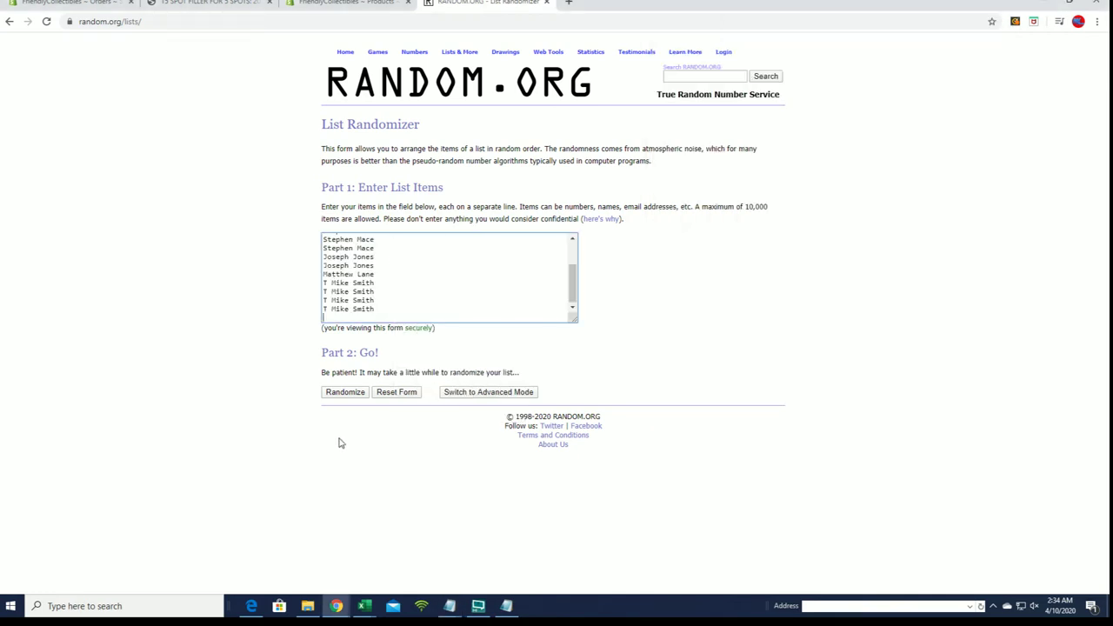
pyautogui.click(345, 392)
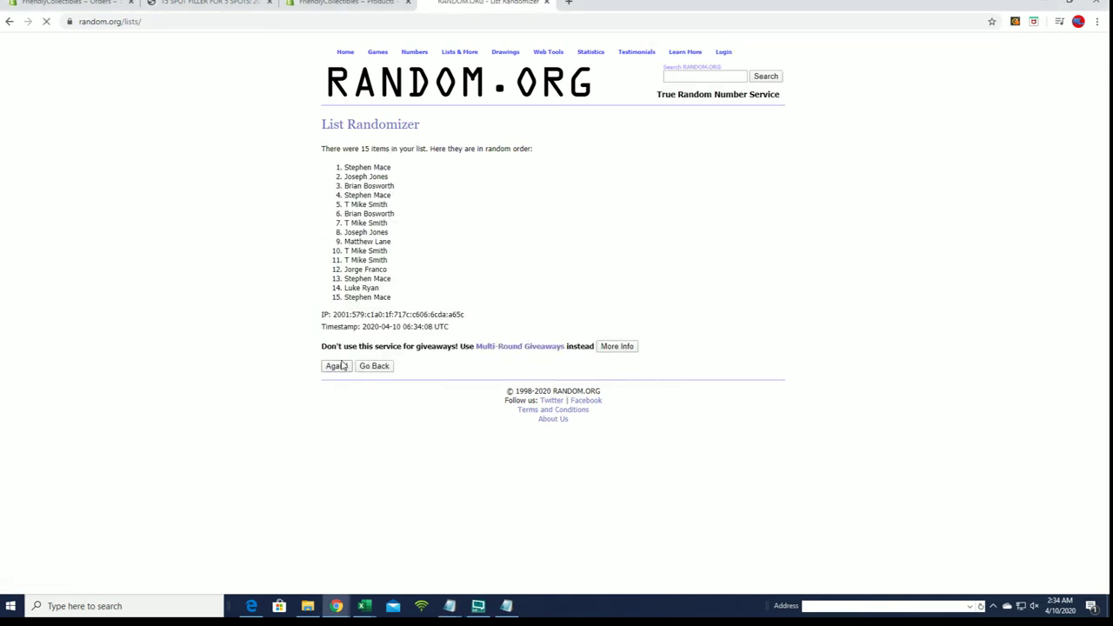
pyautogui.click(342, 366)
pyautogui.click(337, 386)
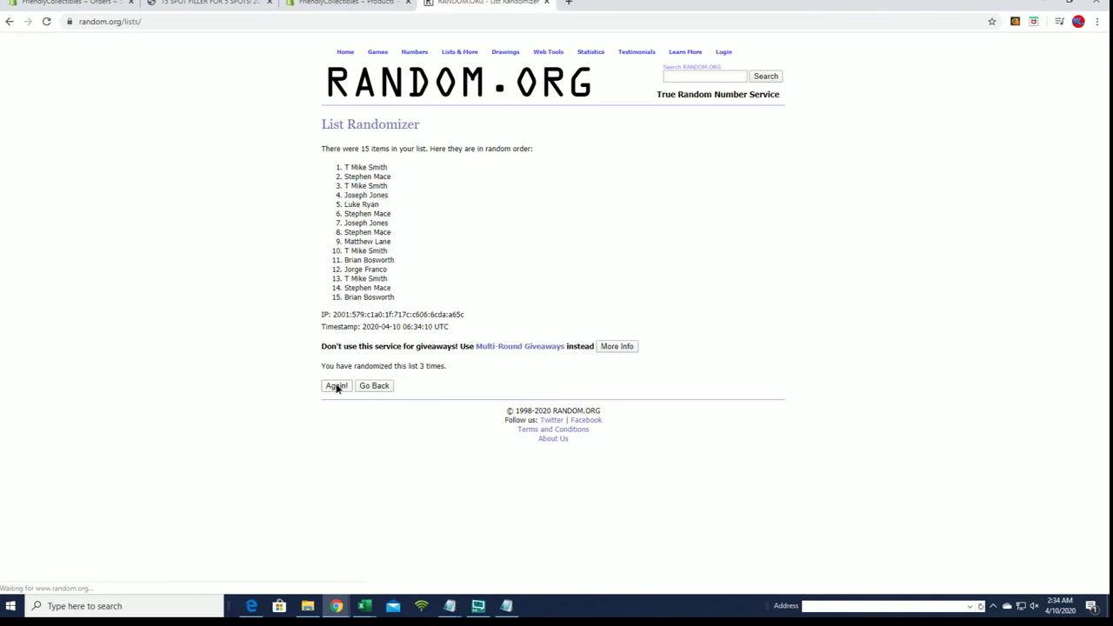
pyautogui.click(336, 386)
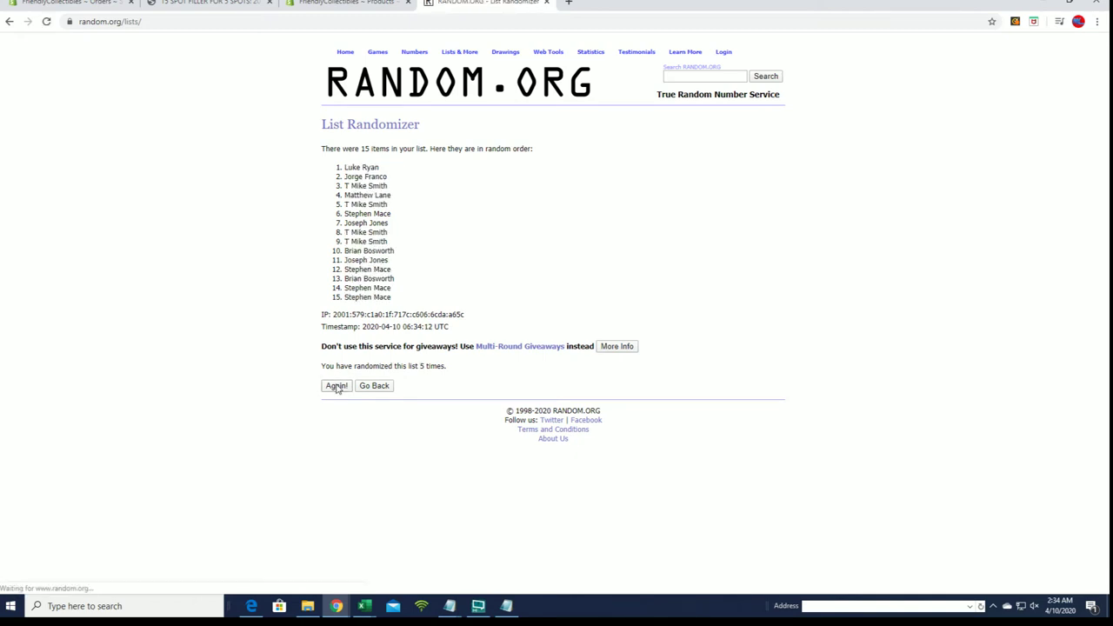
pyautogui.click(337, 386)
pyautogui.click(336, 386)
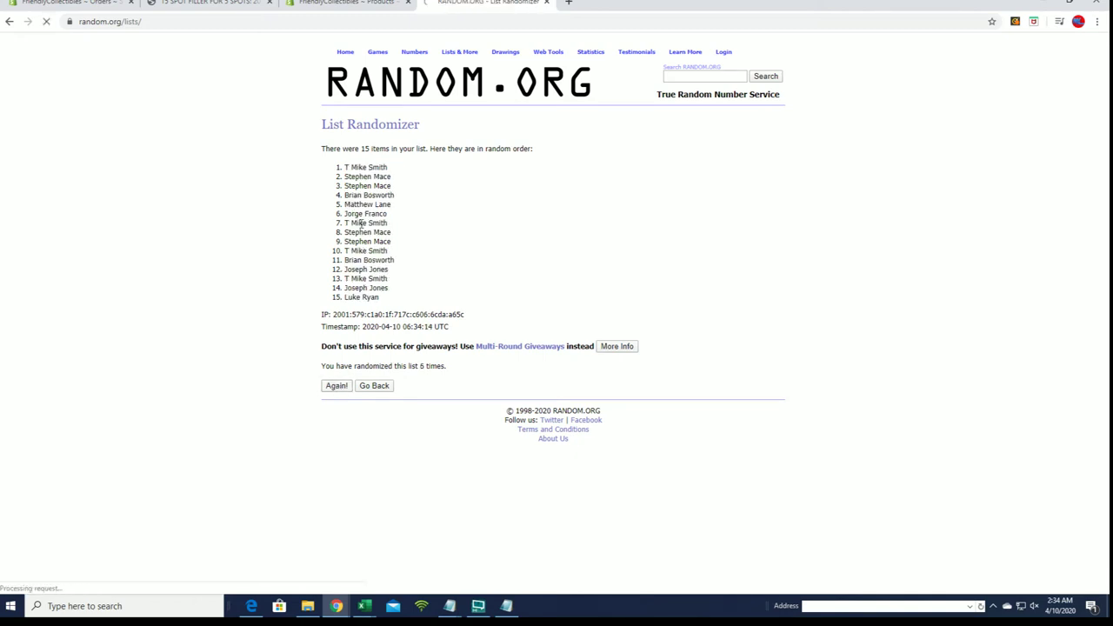
pyautogui.moveTo(346, 166)
pyautogui.mouseDown()
pyautogui.moveTo(400, 188)
pyautogui.moveTo(405, 205)
pyautogui.mouseUp()
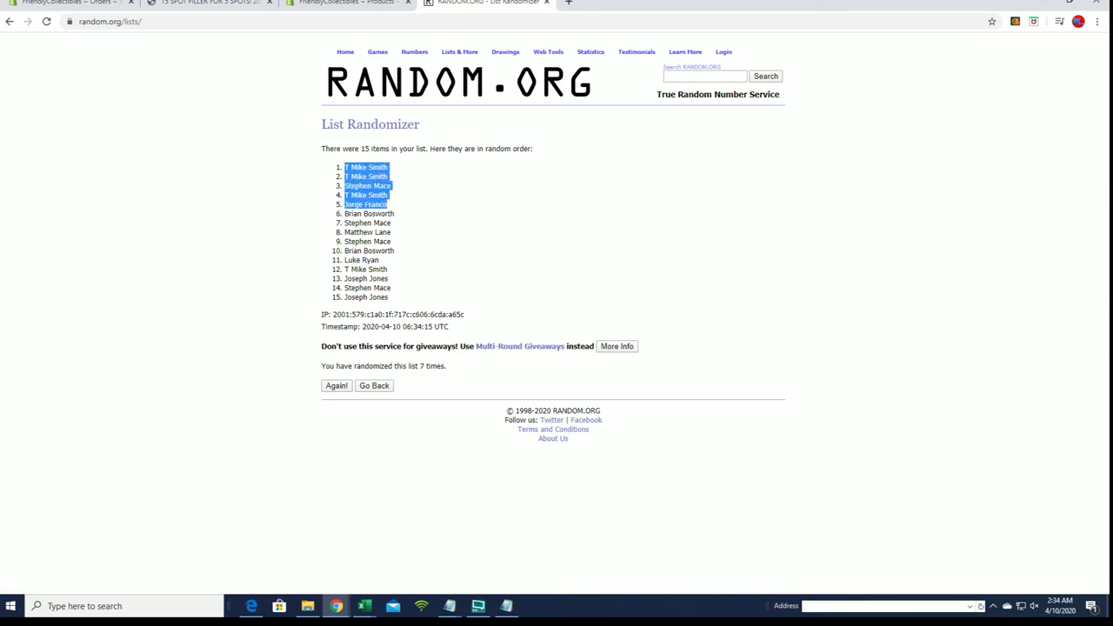
# - Copy the top five randomized names and bring the Topps Finest notes forward
pyautogui.rightClick(383, 193)
pyautogui.click(396, 198)
pyautogui.hotkey('alt', 'Tab')
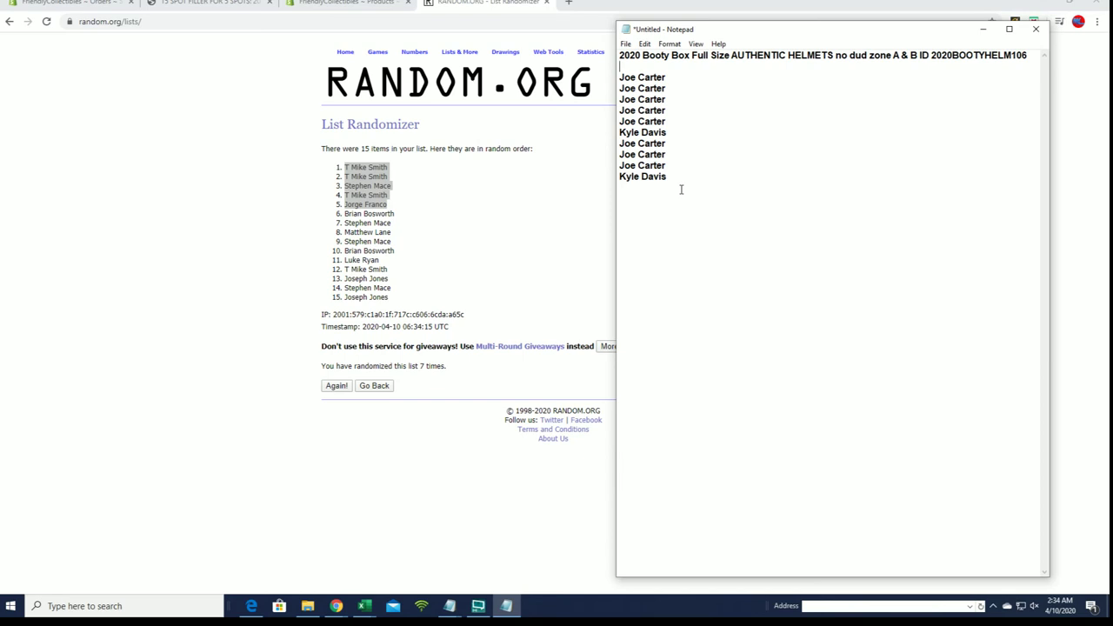
pyautogui.hotkey('alt', 'Tab')
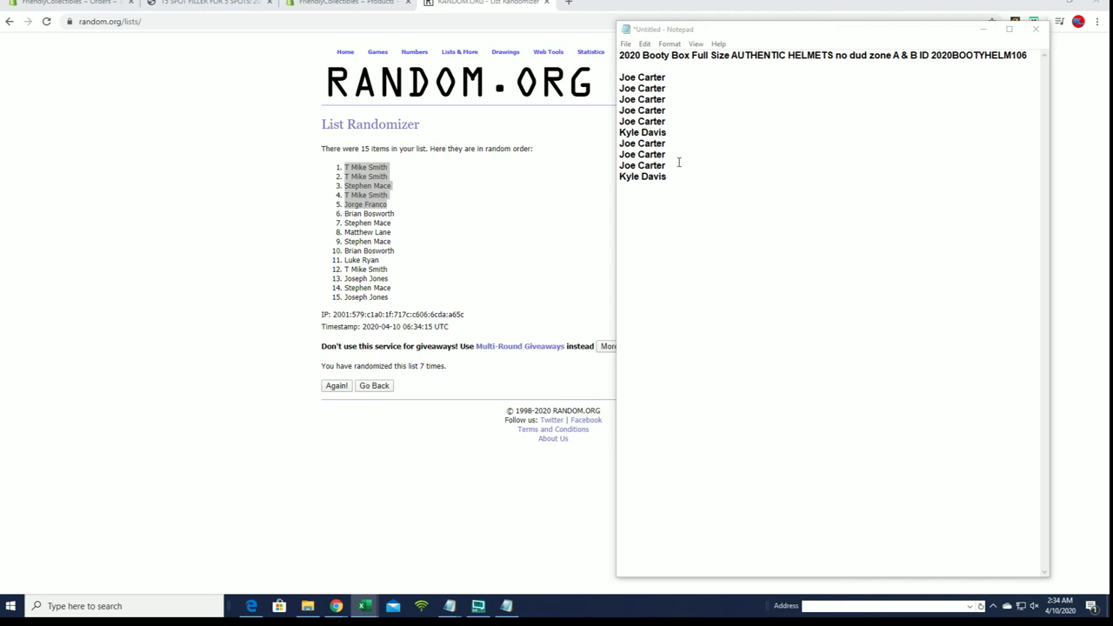
pyautogui.hotkey('alt', 'Tab')
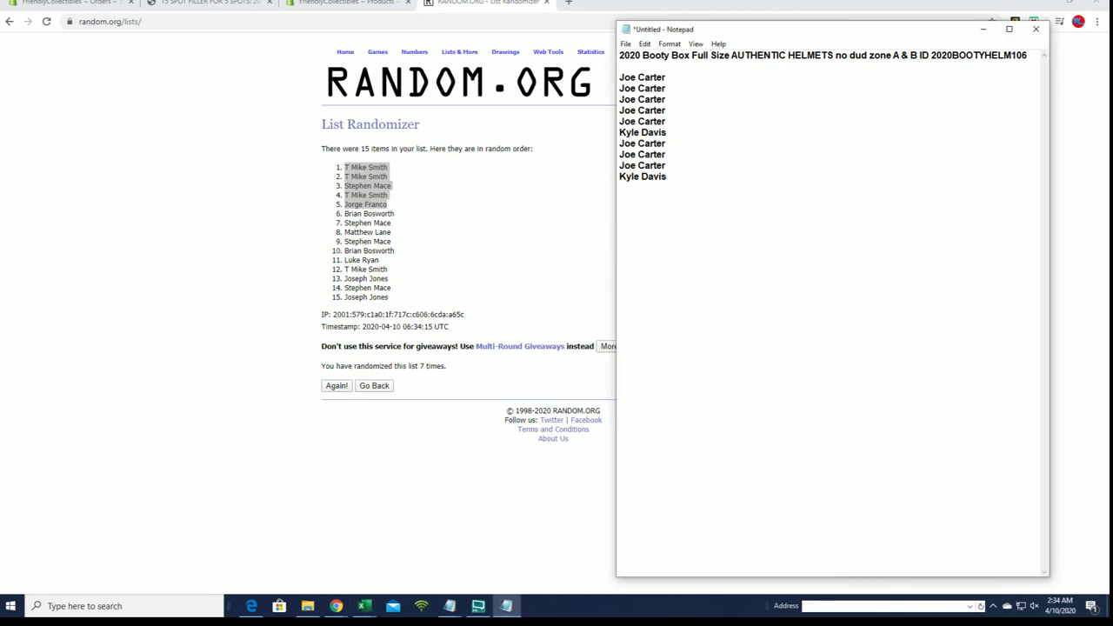
pyautogui.click(985, 32)
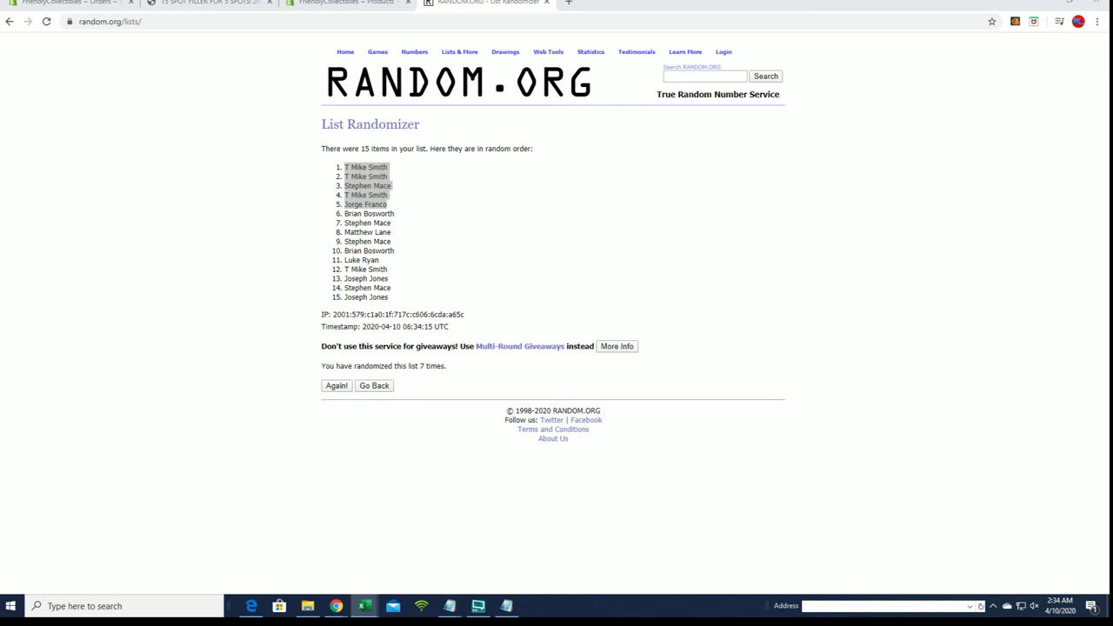
pyautogui.hotkey('alt', 'Tab')
# - Replace the old Topps list with T Mike Smith ×3, Stephen Mace and Jorge Franco
pyautogui.click(774, 143)
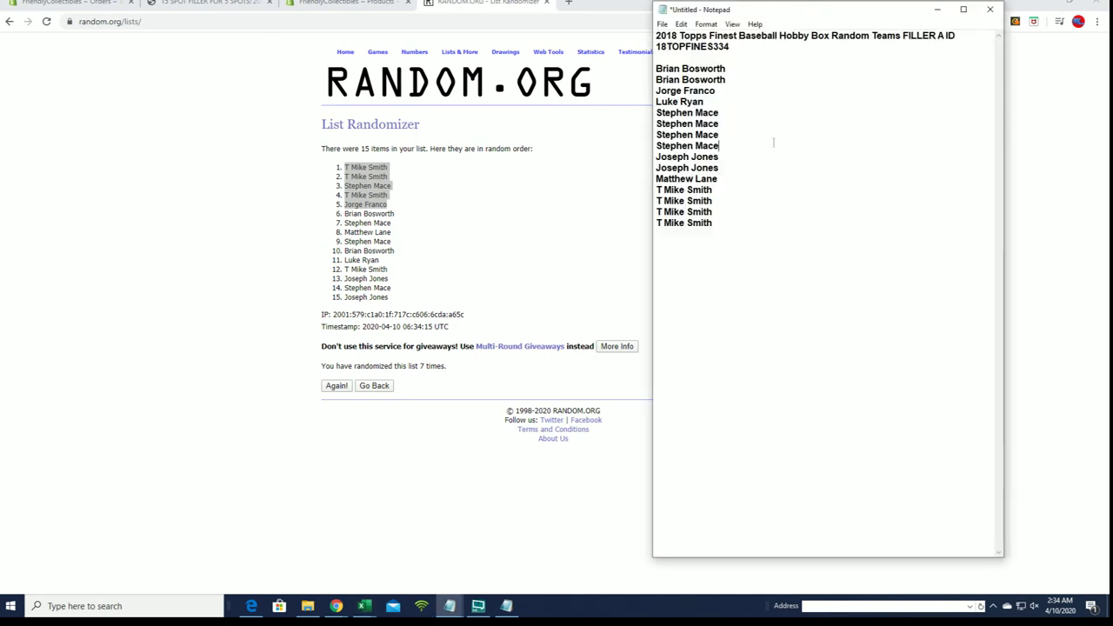
pyautogui.click(738, 229)
pyautogui.moveTo(738, 229); pyautogui.dragTo(657, 68)
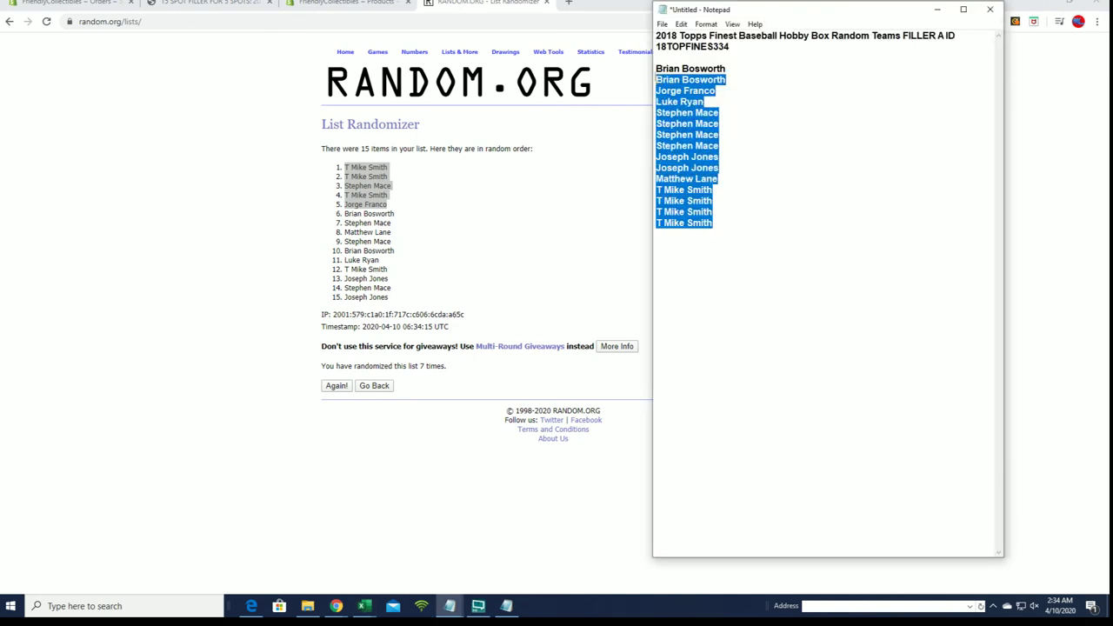
pyautogui.press('Delete')
pyautogui.hotkey('ctrl', 'v')
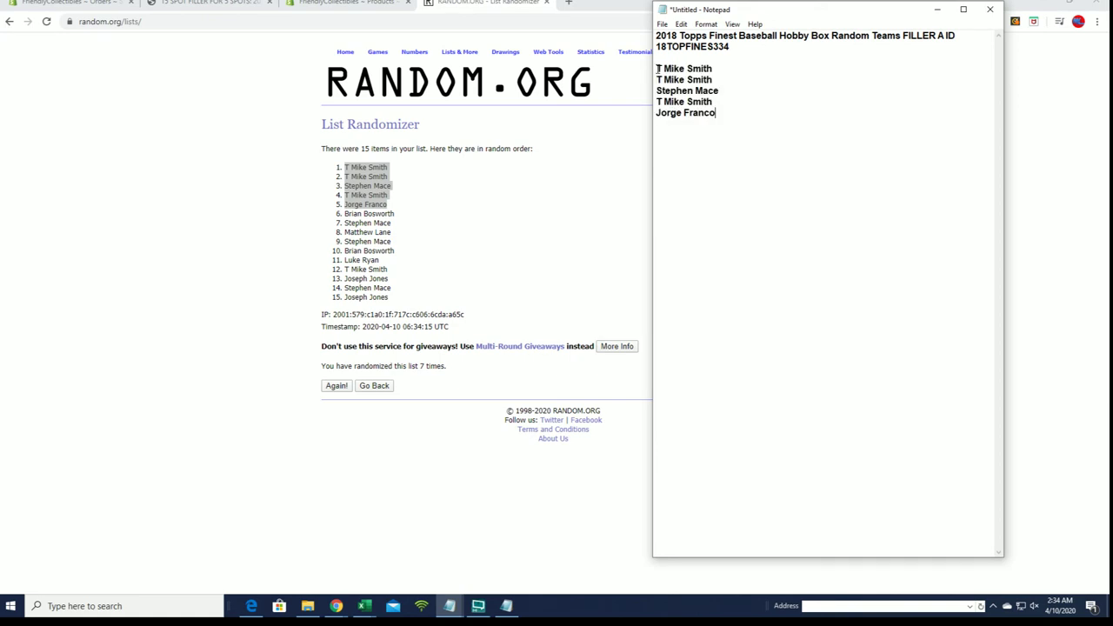
pyautogui.hotkey('shift', 'Left')
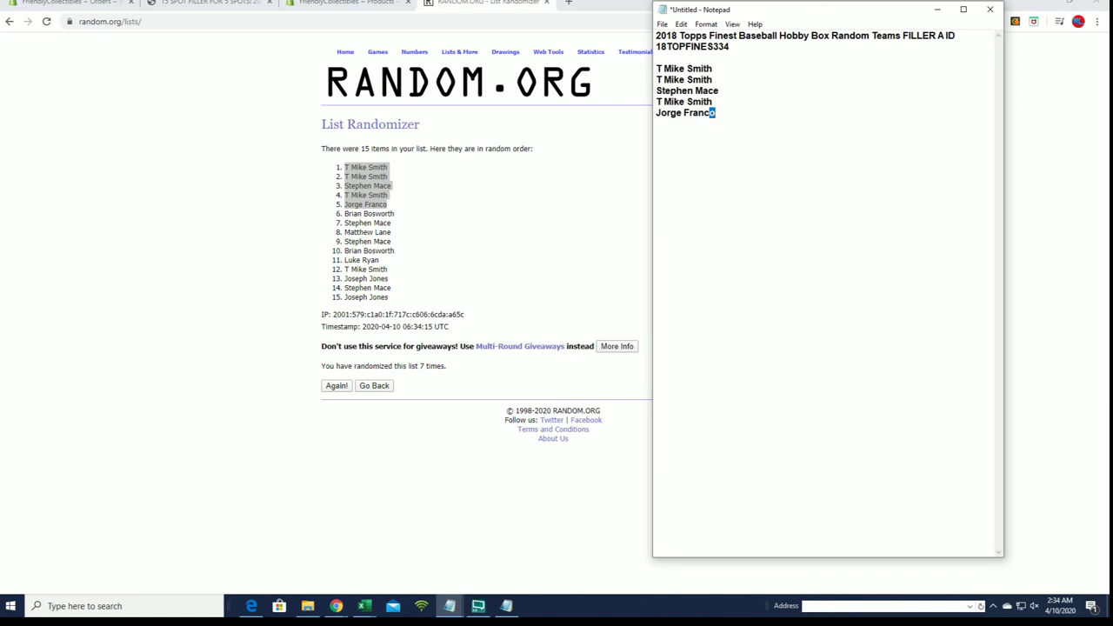